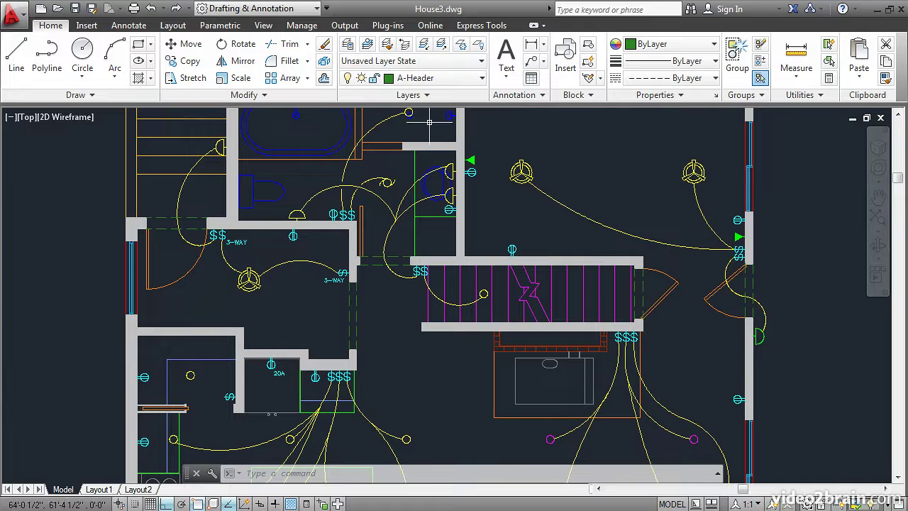
# Make the layer of the outlet above the staircase wall current by picking the outlet, and undo that layer change.
pyautogui.click(369, 45)
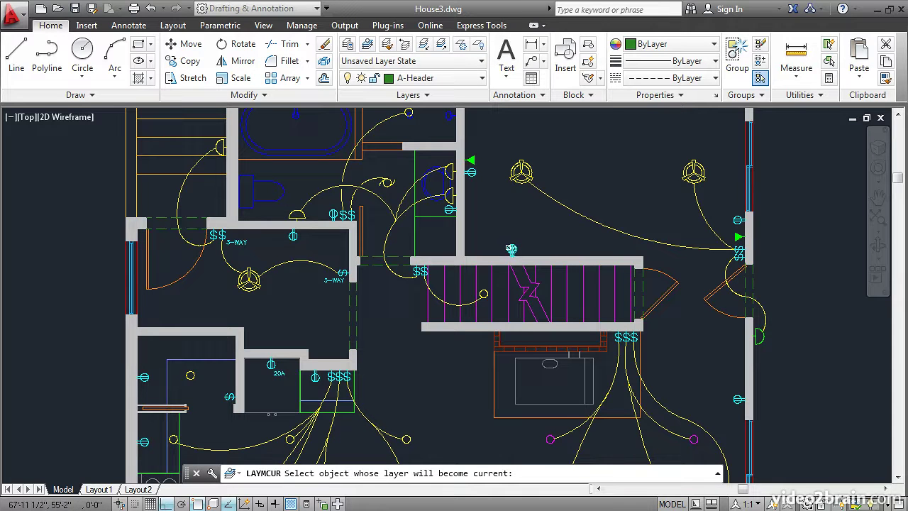
pyautogui.click(511, 249)
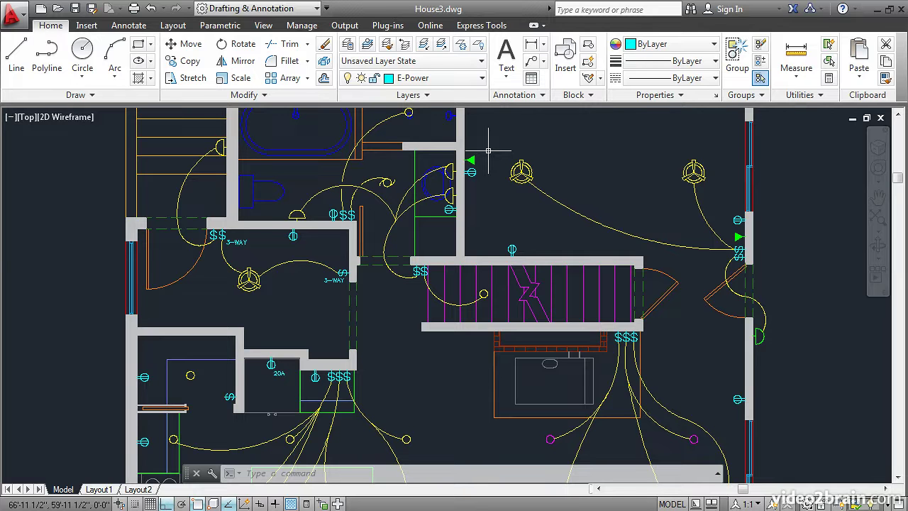
pyautogui.click(462, 153)
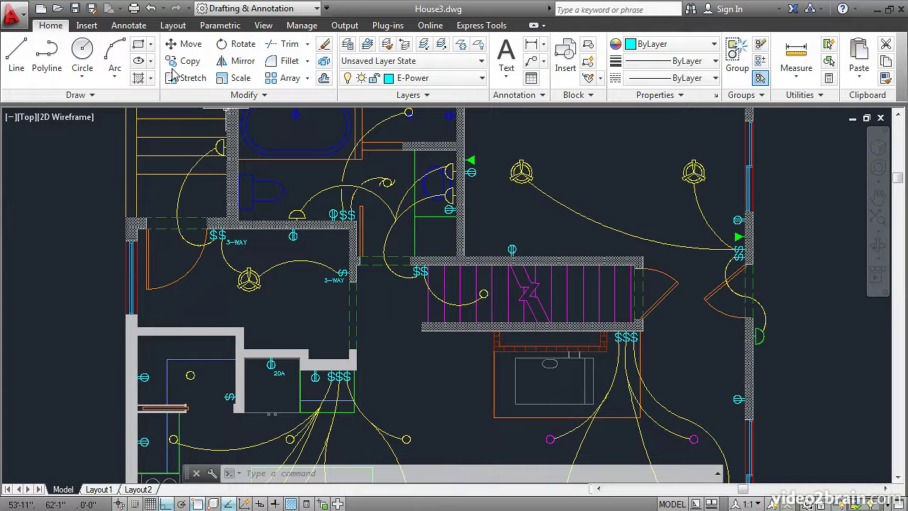
pyautogui.click(151, 9)
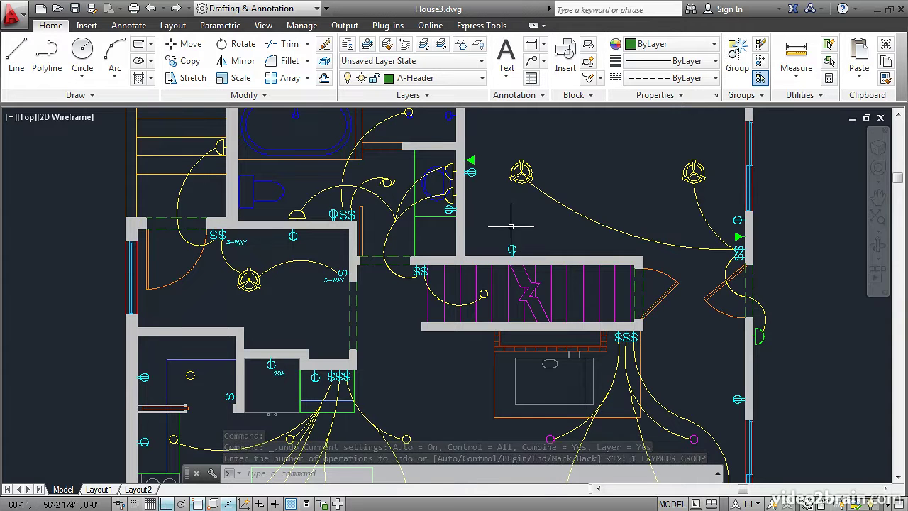
# Set E-Power as the current layer, and use Make Current to switch to the layer of the green triangle symbol beside the bathroom wall.
pyautogui.click(511, 250)
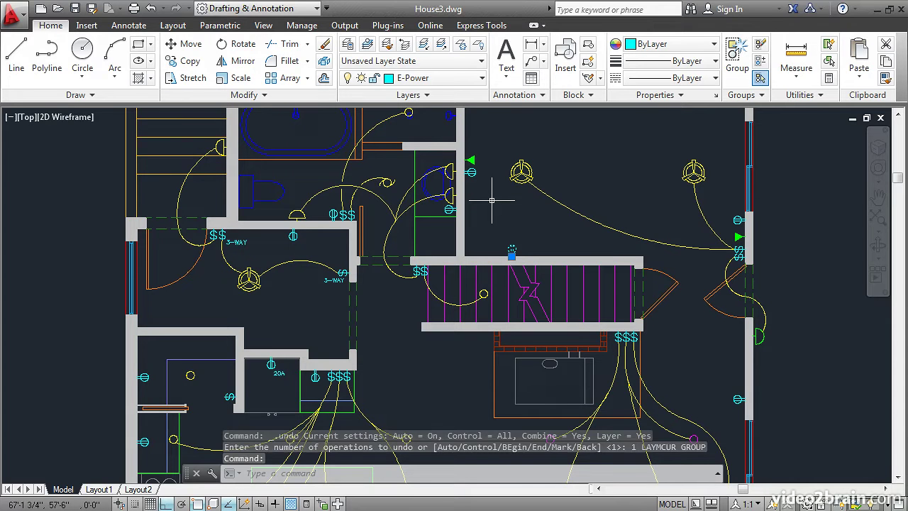
pyautogui.press('Escape')
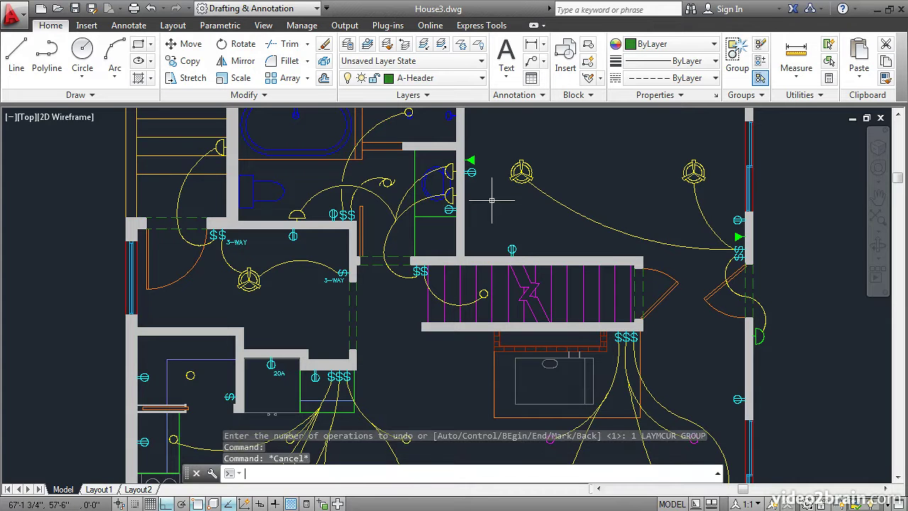
pyautogui.click(461, 80)
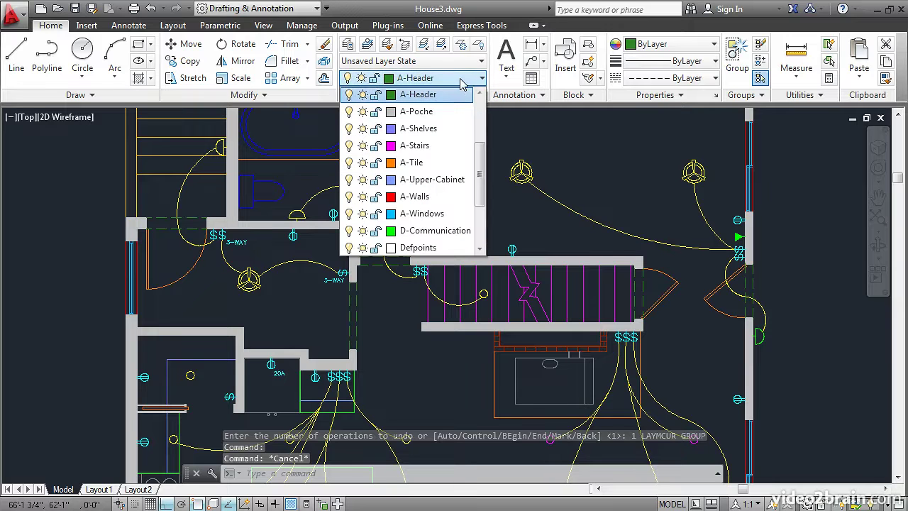
pyautogui.moveTo(482, 168); pyautogui.dragTo(482, 203)
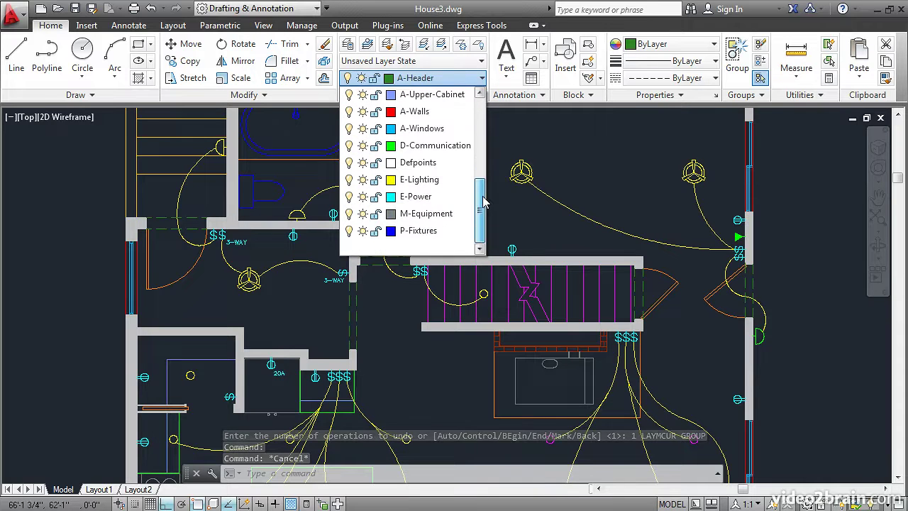
pyautogui.click(417, 197)
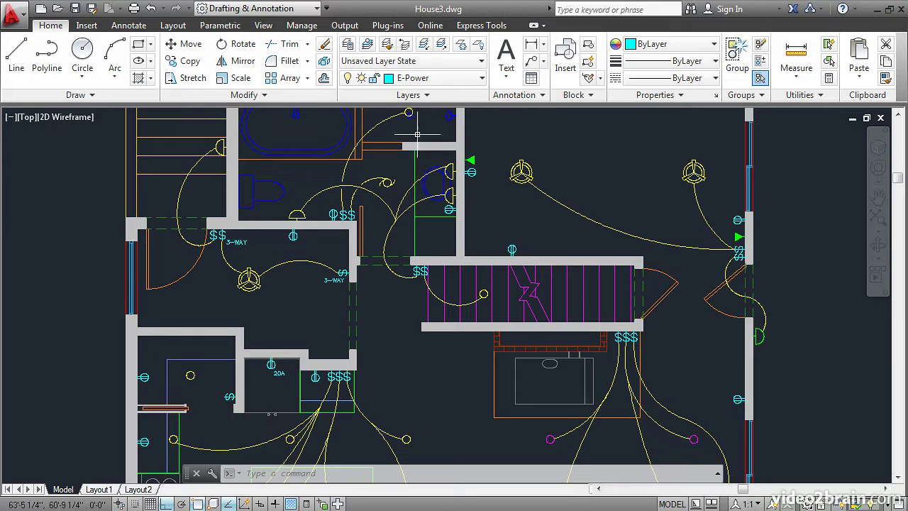
pyautogui.click(368, 44)
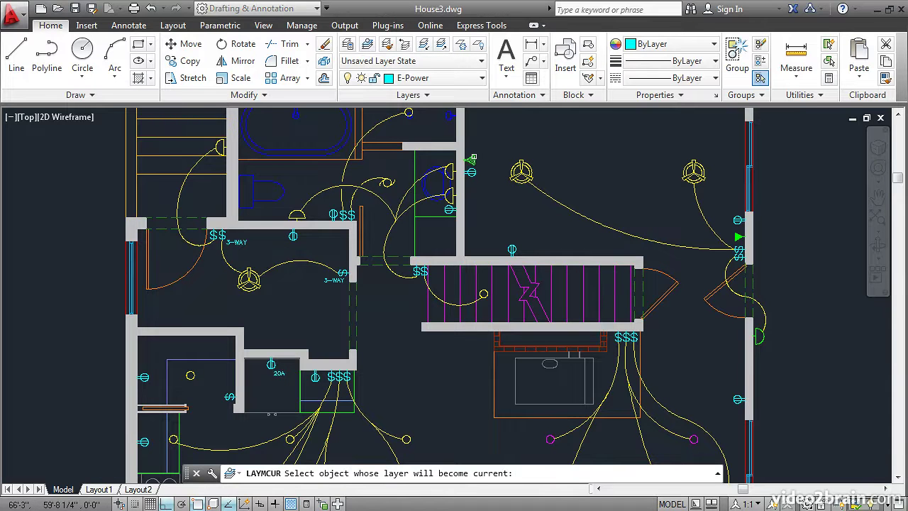
pyautogui.click(471, 160)
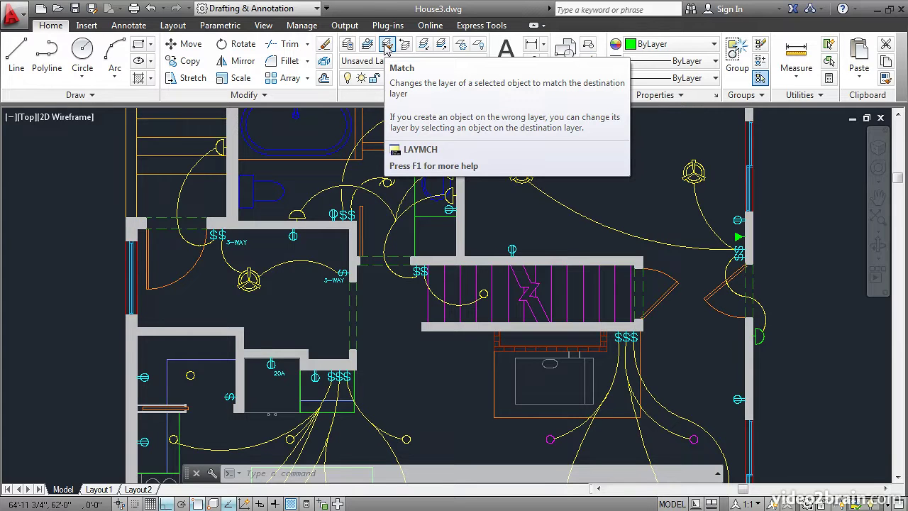
# Use layer Match to move the green wall light outside the right exterior wall onto the layer of the yellow ceiling fixture.
pyautogui.click(387, 45)
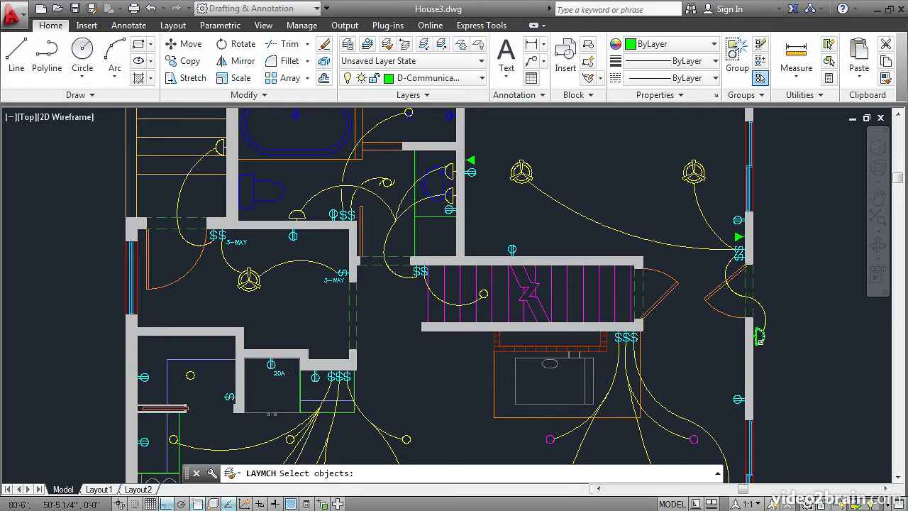
pyautogui.click(760, 338)
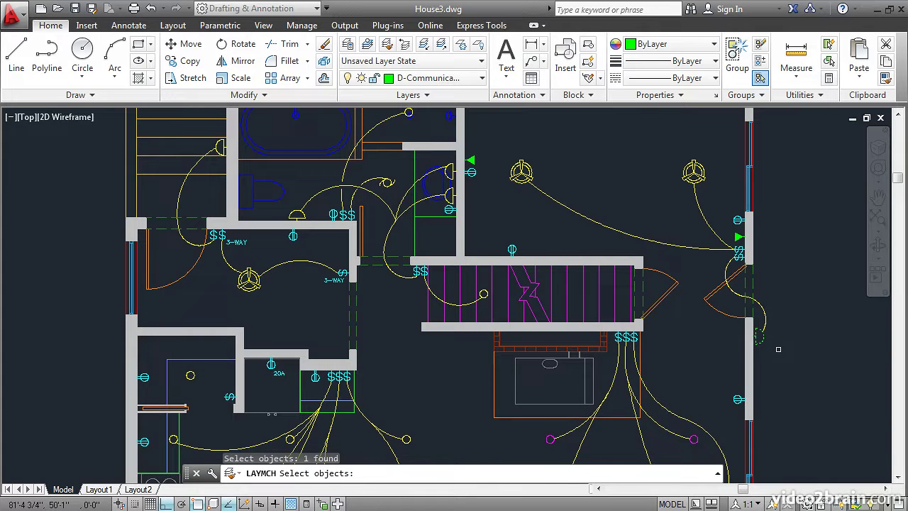
pyautogui.press('Return')
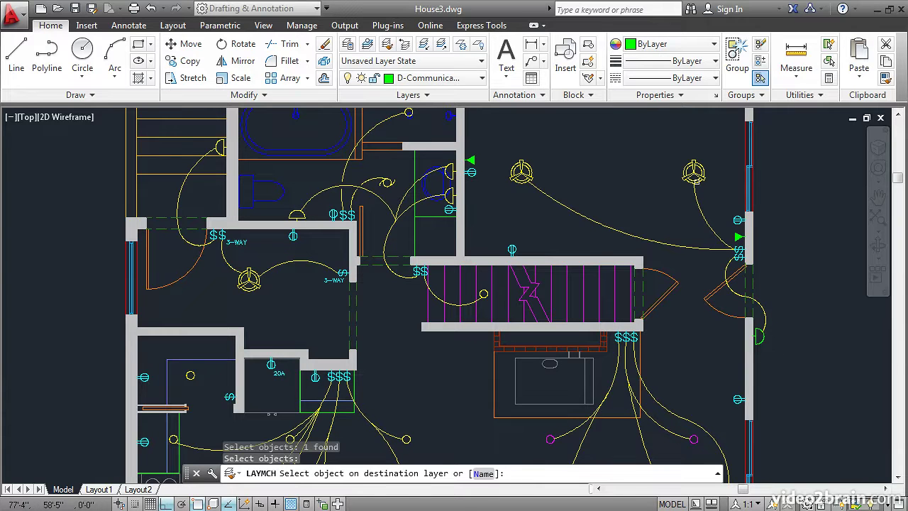
pyautogui.click(694, 172)
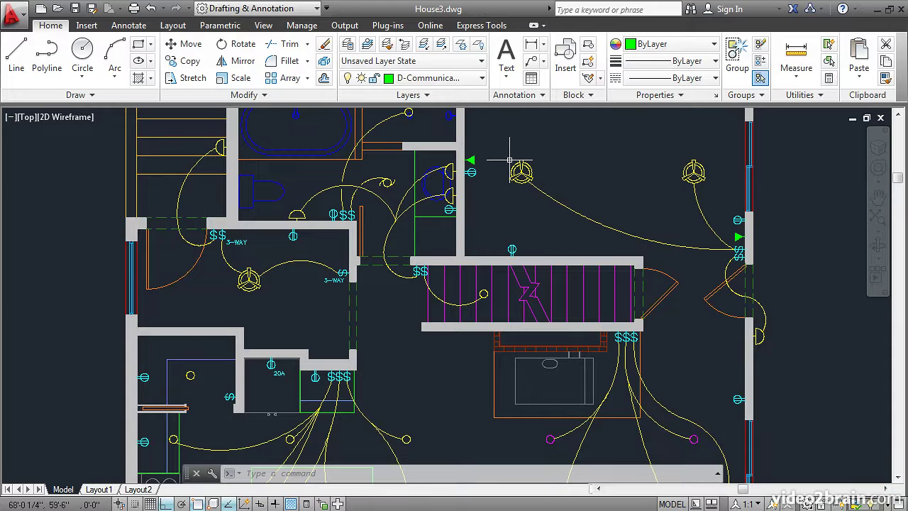
# Go back two layer changes with Layer Previous.
pyautogui.click(404, 46)
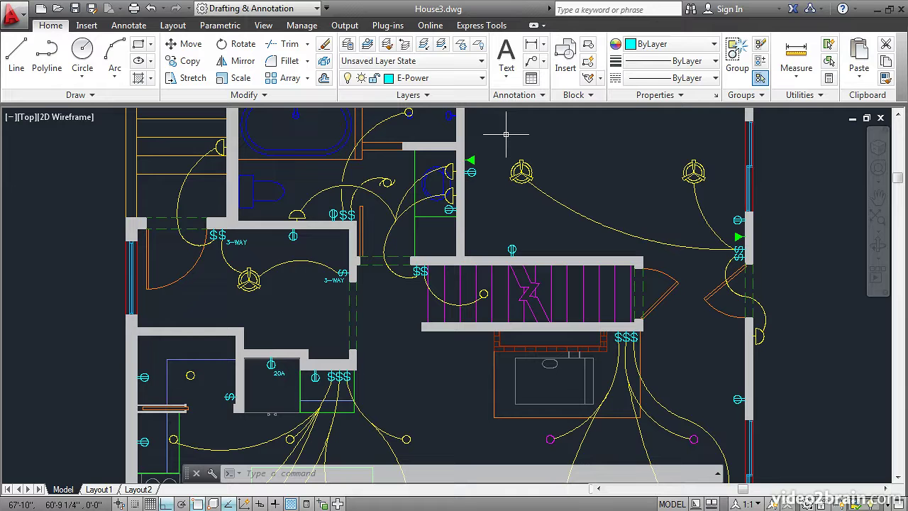
pyautogui.click(405, 46)
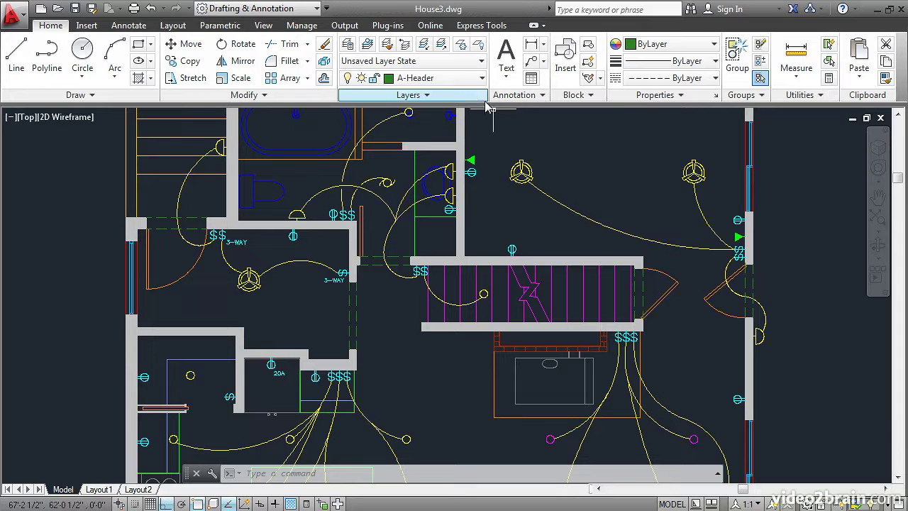
# Isolate the layers of the curved lighting wire, the cyan outlet and the green triangle near the right exterior wall.
pyautogui.click(423, 44)
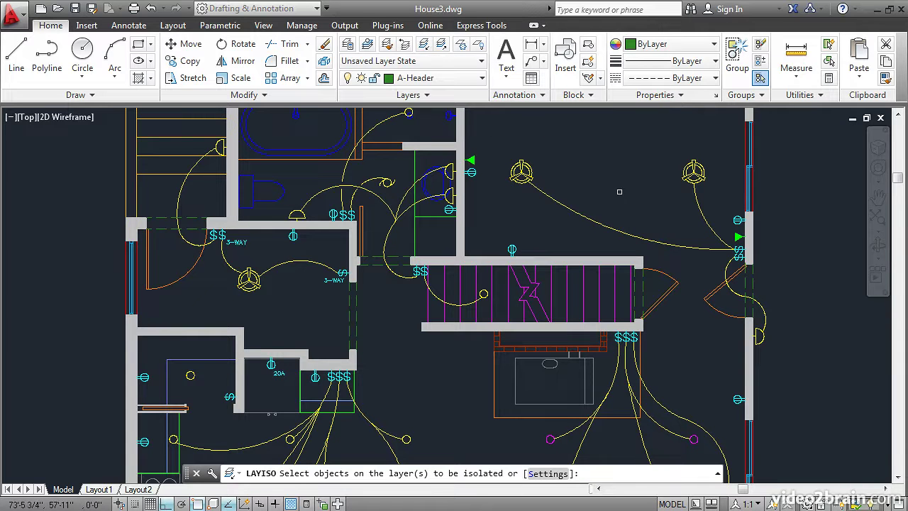
pyautogui.click(724, 225)
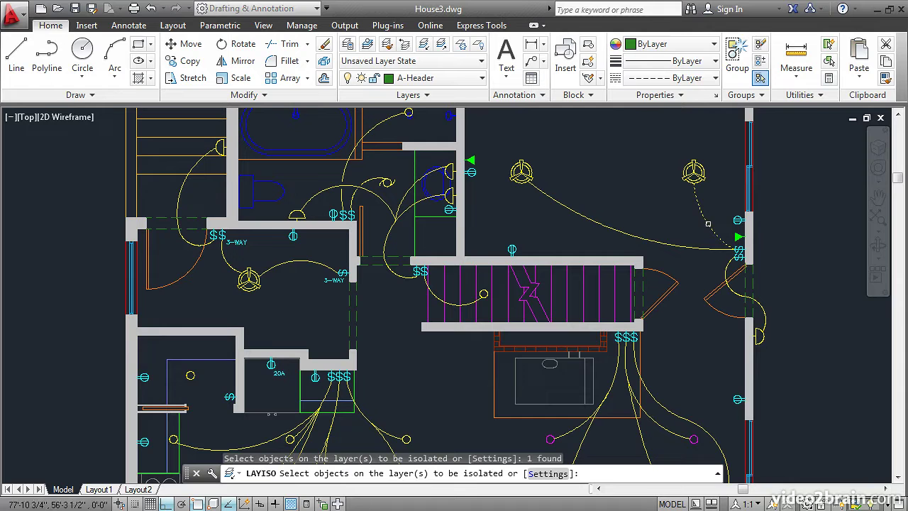
pyautogui.click(738, 220)
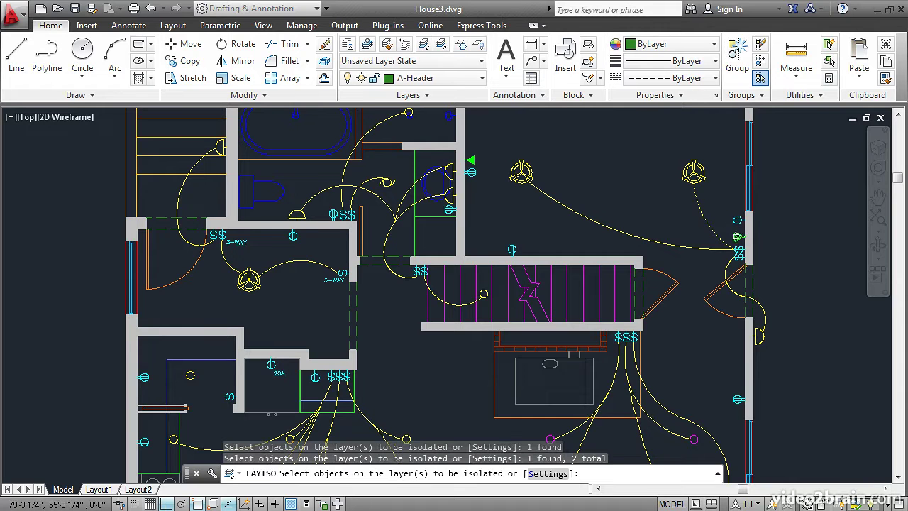
pyautogui.click(739, 237)
pyautogui.press('Return')
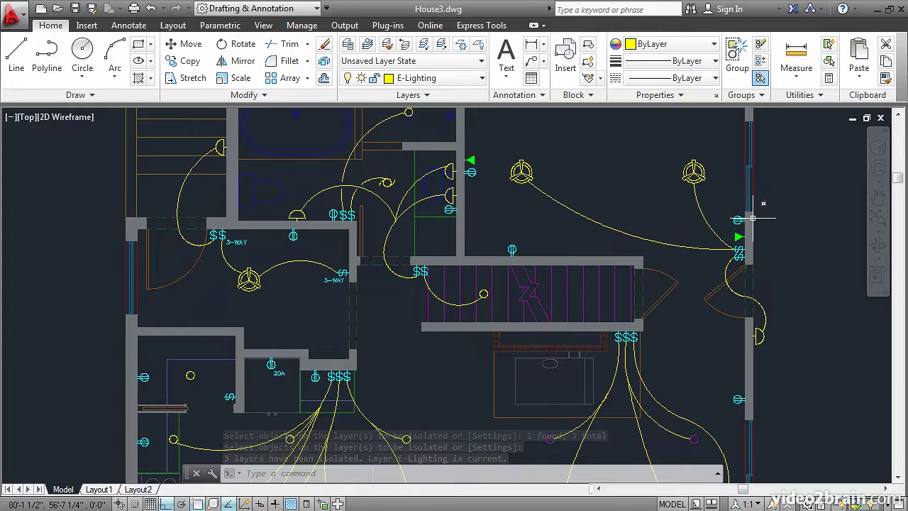
# Examine a faded wall line and review the lock status of all layers in the Layer Properties Manager.
pyautogui.moveTo(753, 218)
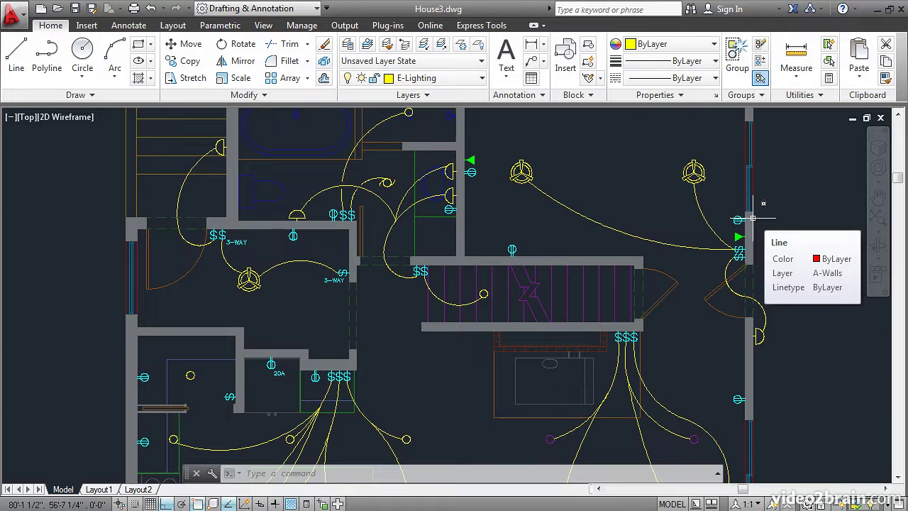
pyautogui.click(348, 44)
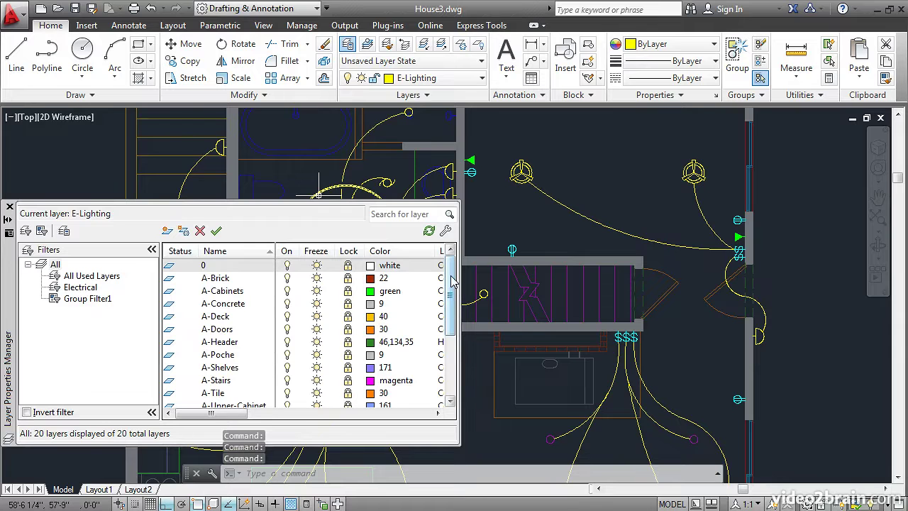
pyautogui.moveTo(452, 281); pyautogui.dragTo(455, 345)
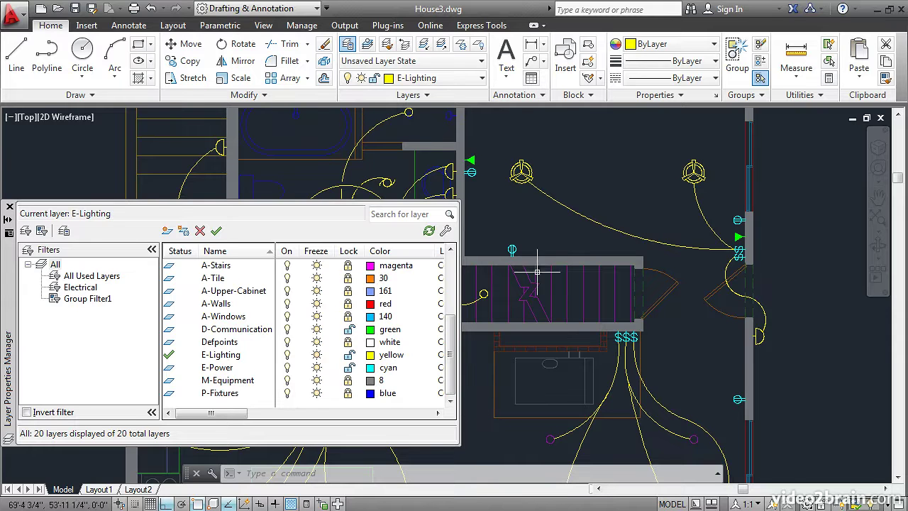
pyautogui.click(9, 207)
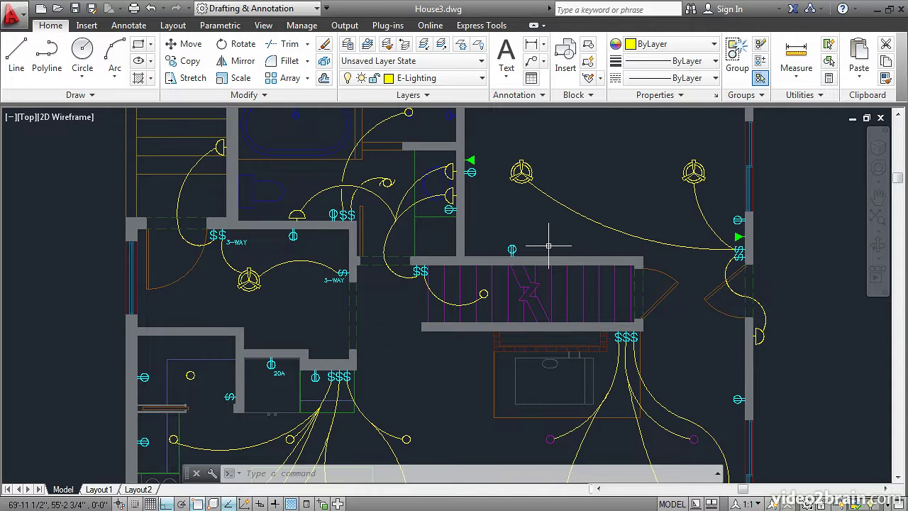
# Restore the isolated layers with Unisolate.
pyautogui.click(440, 45)
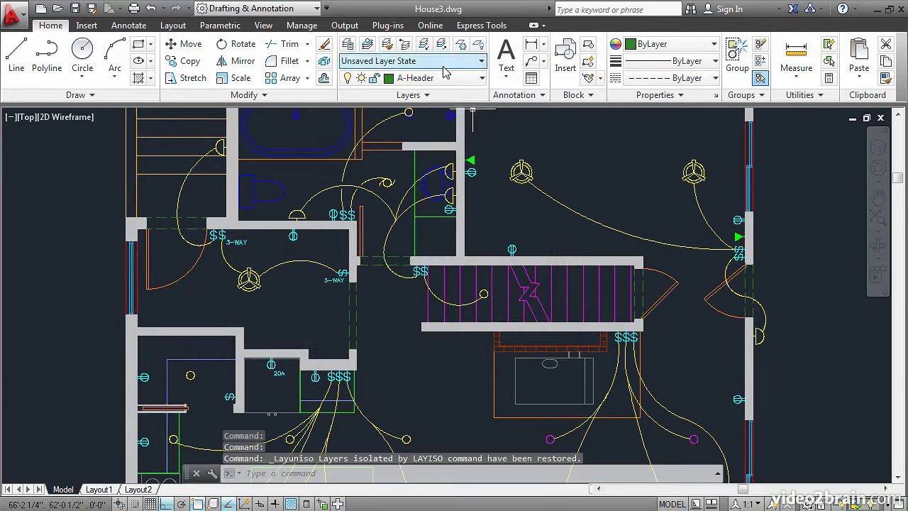
# Isolate the objects enclosed by a selection window around the upper-right room, including its two ceiling fixtures, wires, switches and outlets.
pyautogui.click(872, 503)
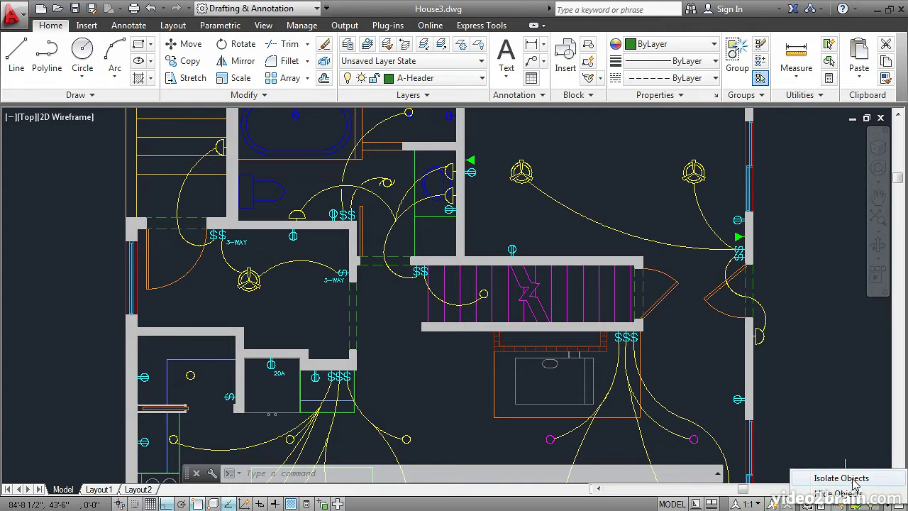
pyautogui.click(841, 478)
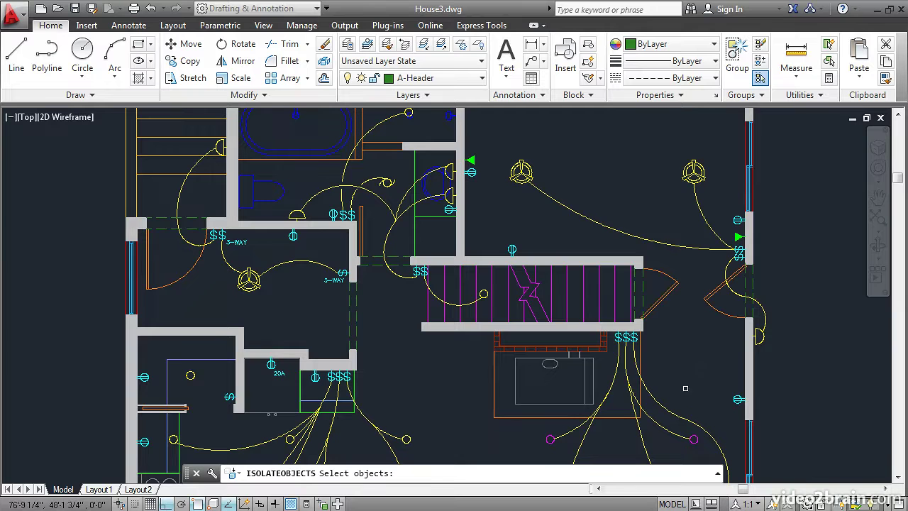
pyautogui.click(490, 130)
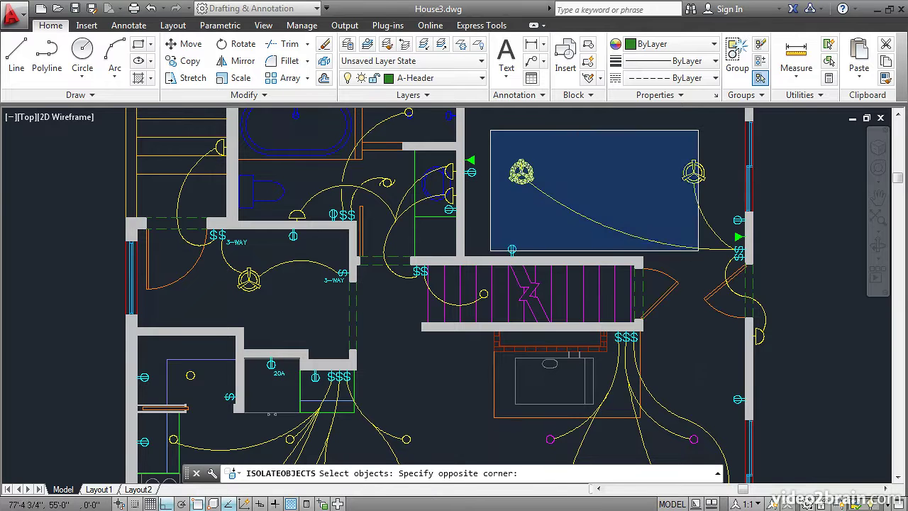
pyautogui.click(777, 286)
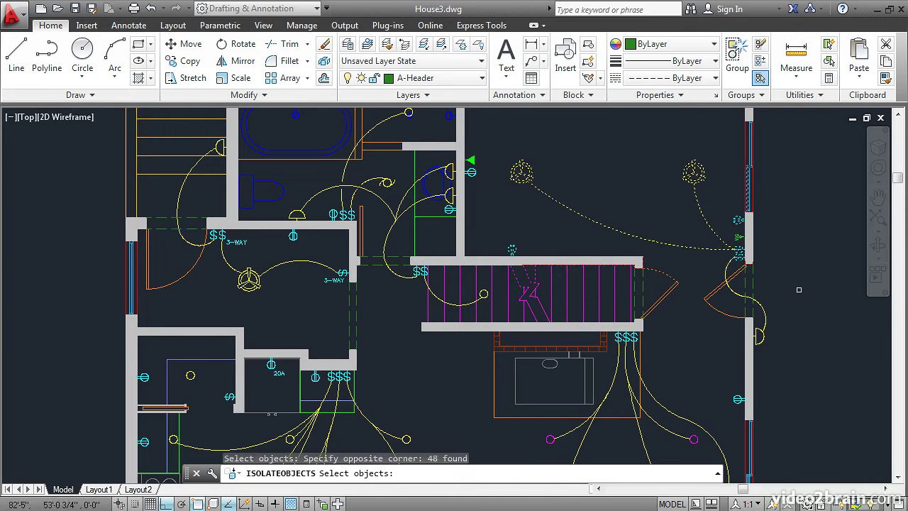
pyautogui.press('Return')
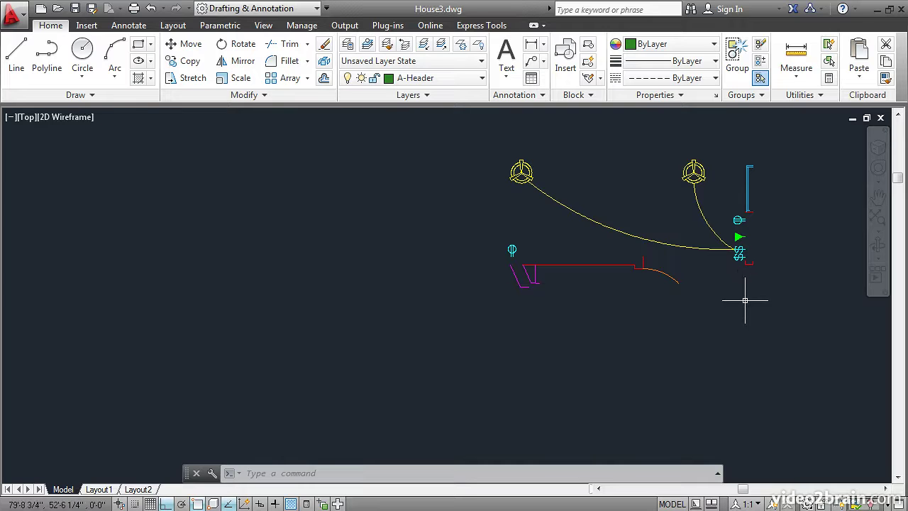
# Isolate additional objects so only the two ceiling fixtures, their wires, and the switches, outlet and green triangle near the right wall remain.
pyautogui.click(871, 503)
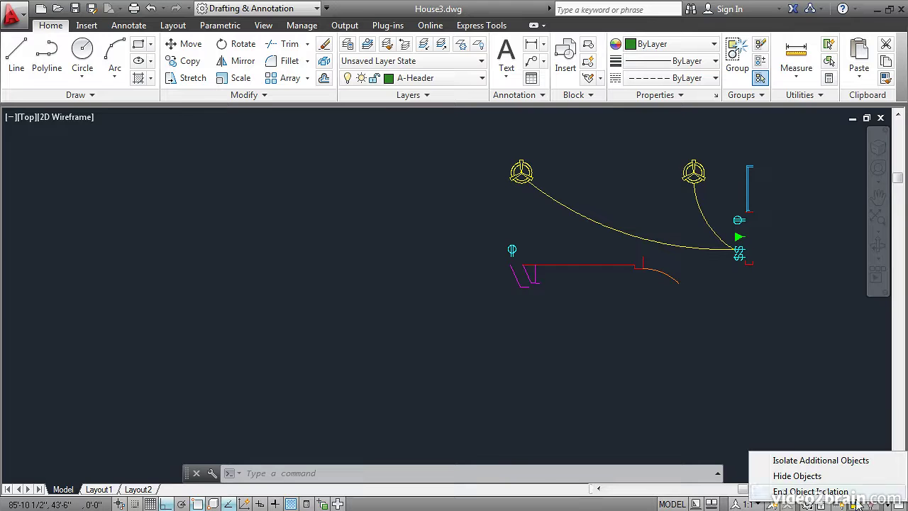
pyautogui.click(827, 461)
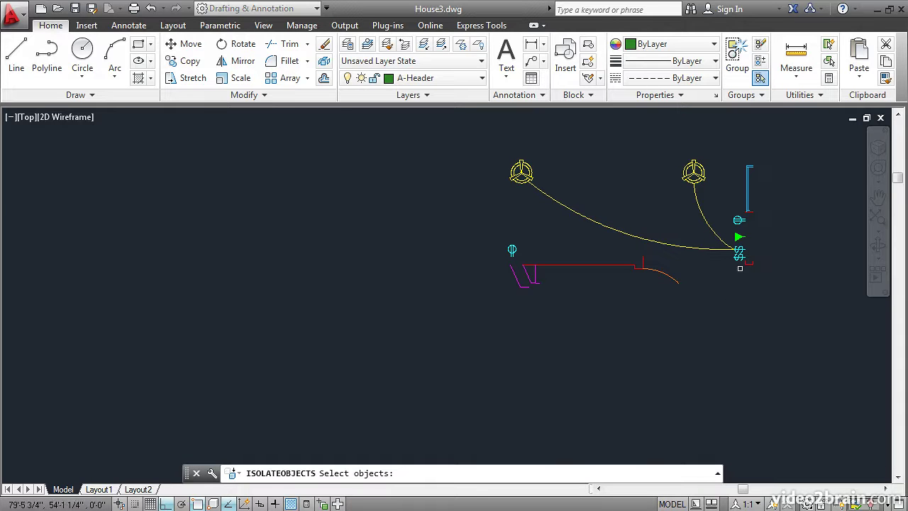
pyautogui.click(747, 268)
pyautogui.click(706, 213)
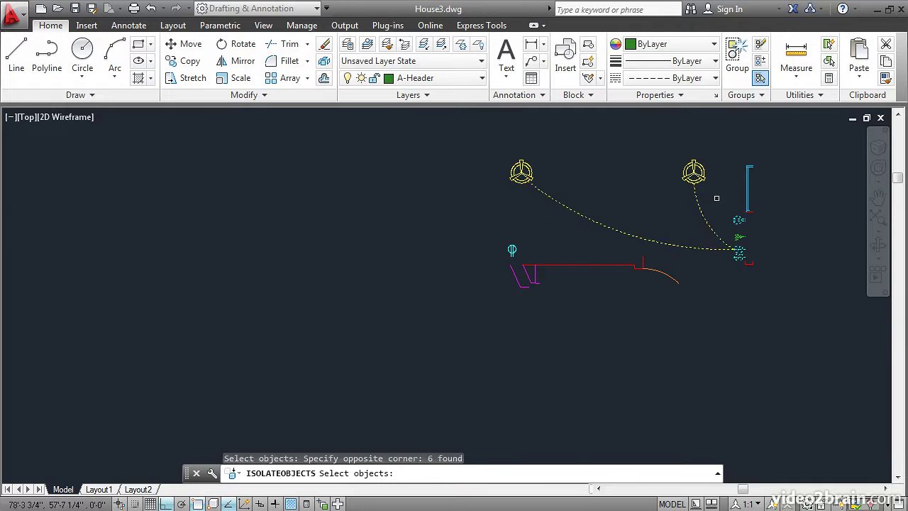
pyautogui.click(715, 200)
pyautogui.click(492, 146)
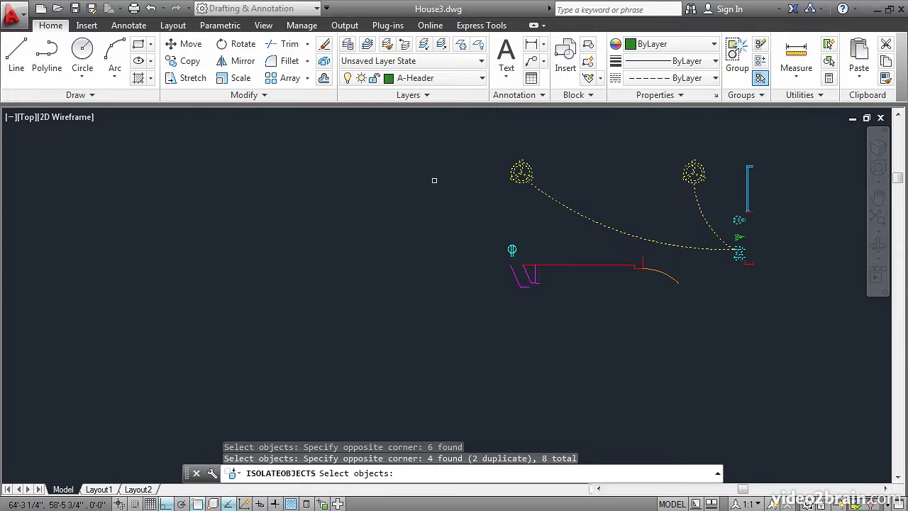
pyautogui.press('Return')
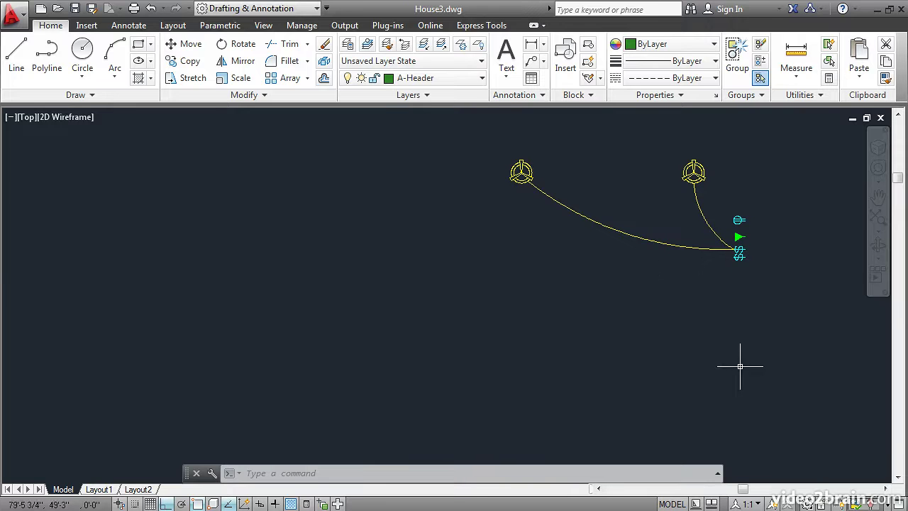
# End the object isolation to bring back all hidden objects of the plan.
pyautogui.click(871, 503)
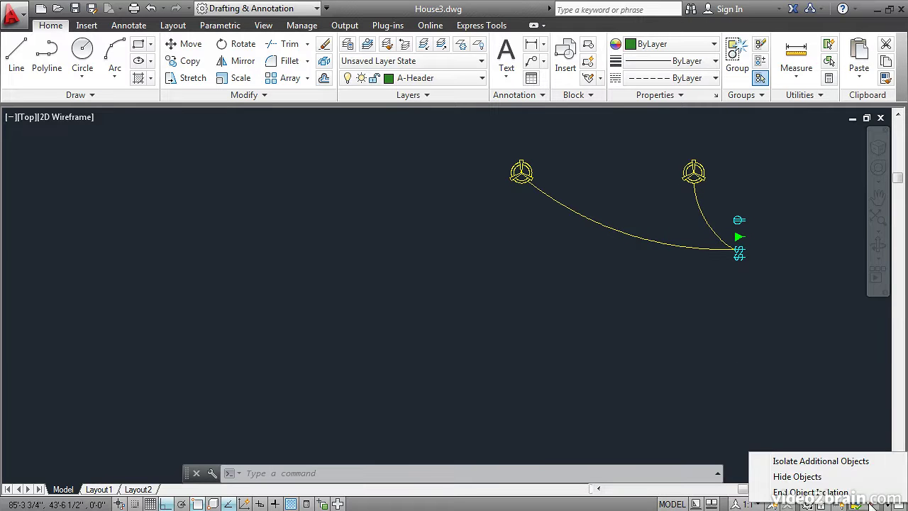
pyautogui.click(811, 492)
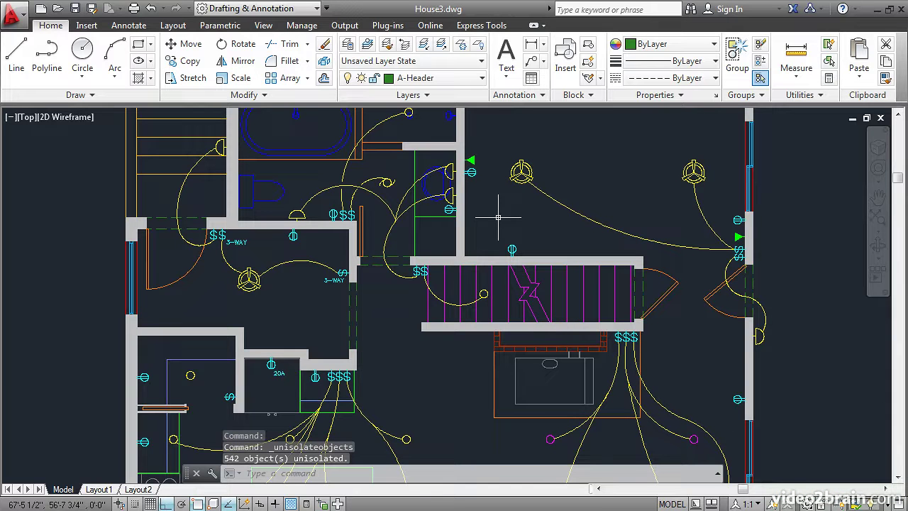
# Freeze the E-Lighting layer by picking the right-hand ceiling fixture in the upper-right room.
pyautogui.click(461, 45)
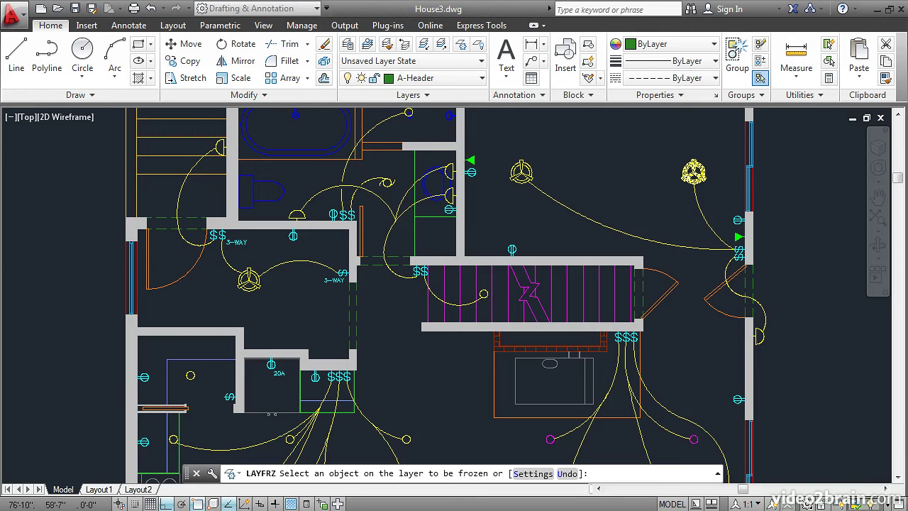
pyautogui.click(694, 171)
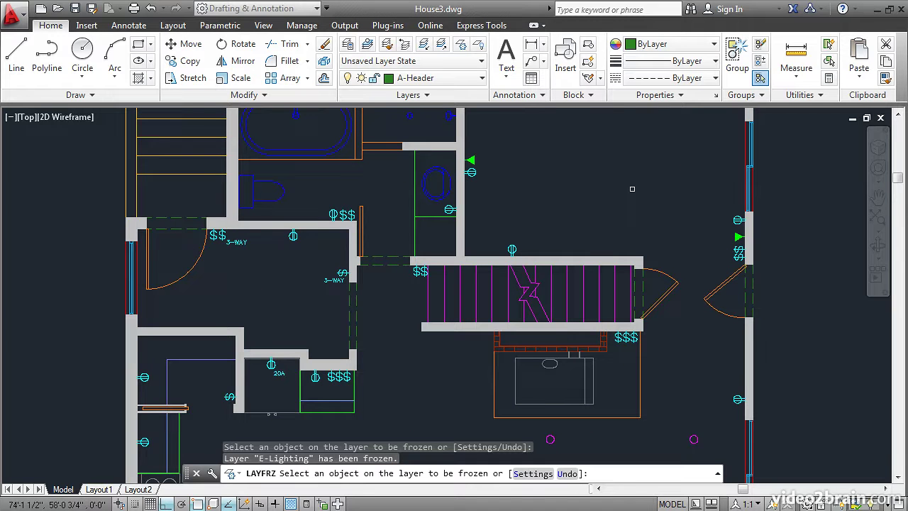
pyautogui.press('Return')
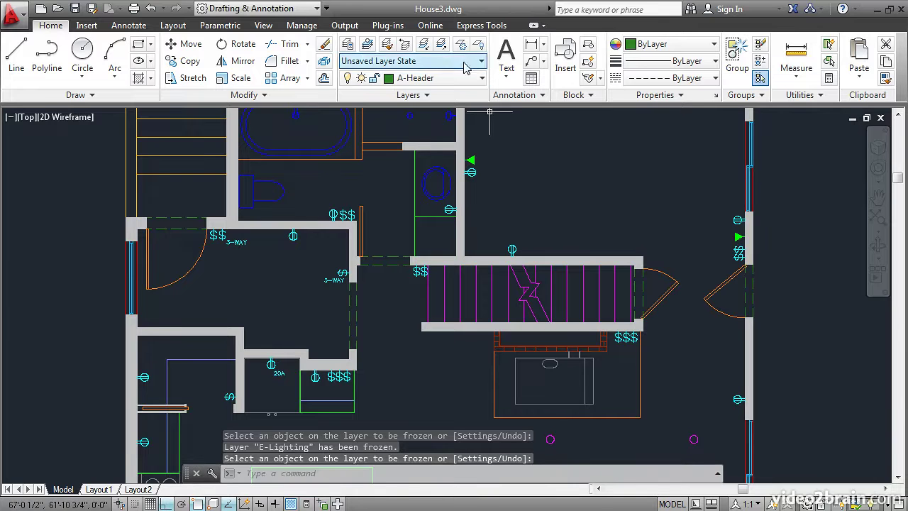
# Turn off the E-Power layer by picking the cyan outlet on the left wall of the upper-right room.
pyautogui.click(479, 46)
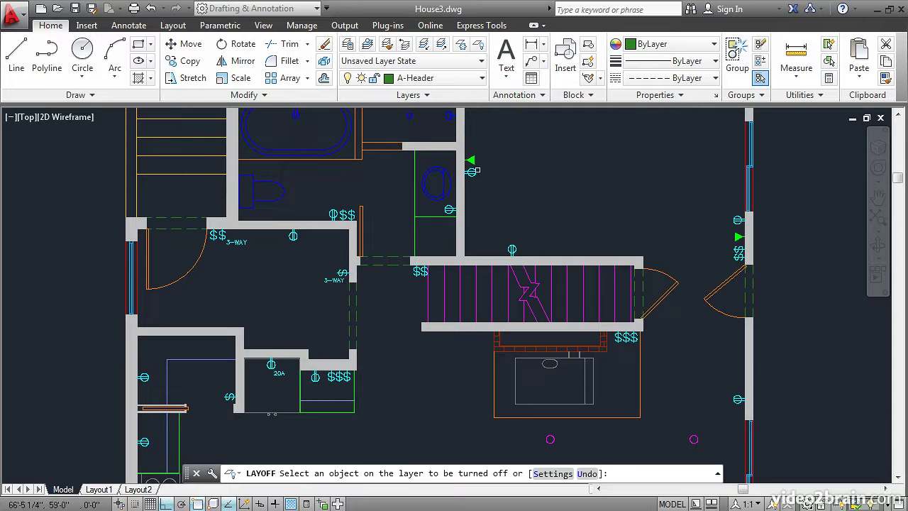
pyautogui.click(475, 173)
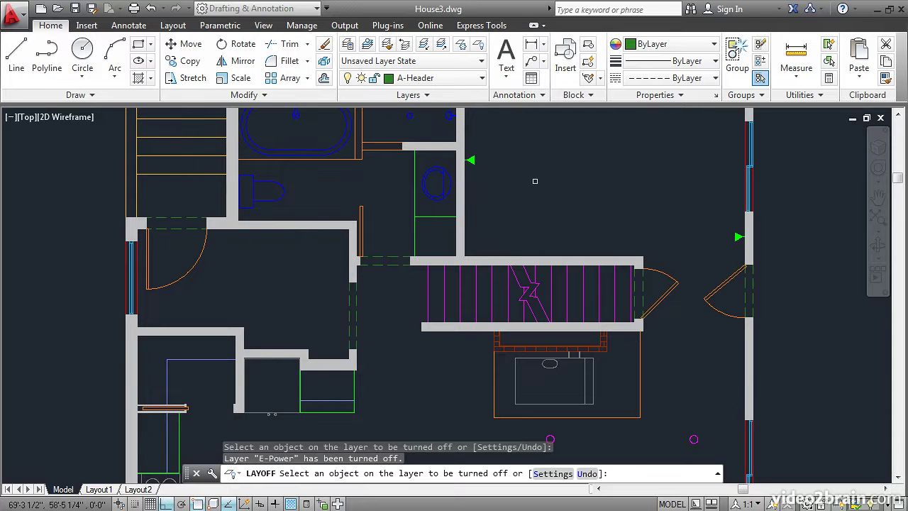
pyautogui.press('Return')
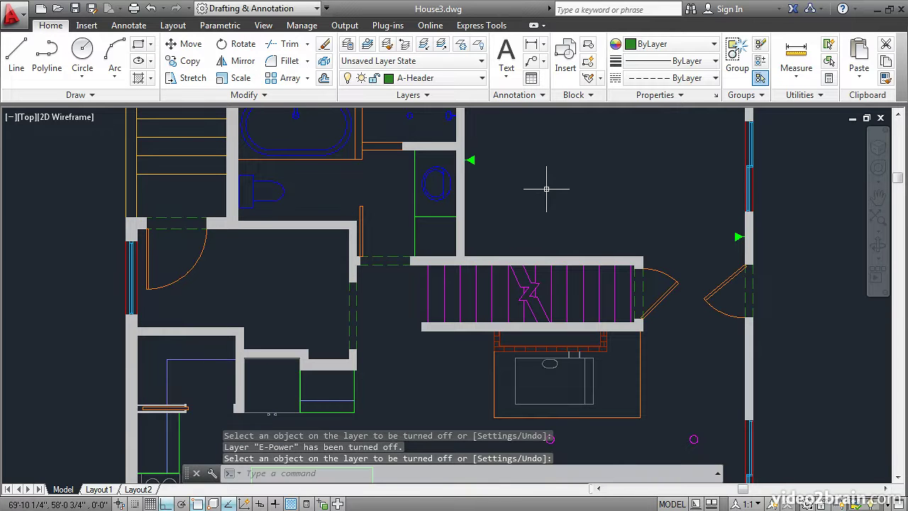
# Thaw the E-Lighting layer and turn the E-Power layer back on in the Layer Properties Manager.
pyautogui.click(347, 44)
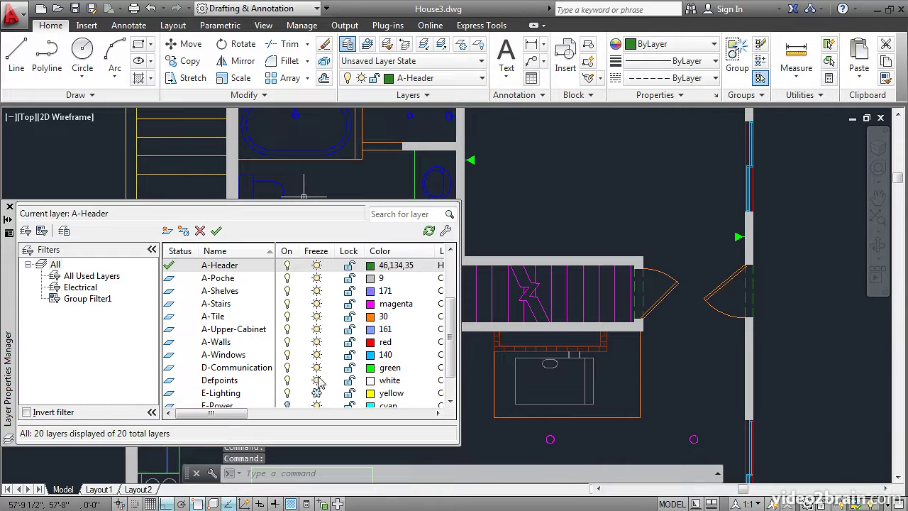
pyautogui.scroll(-3, 319, 382)
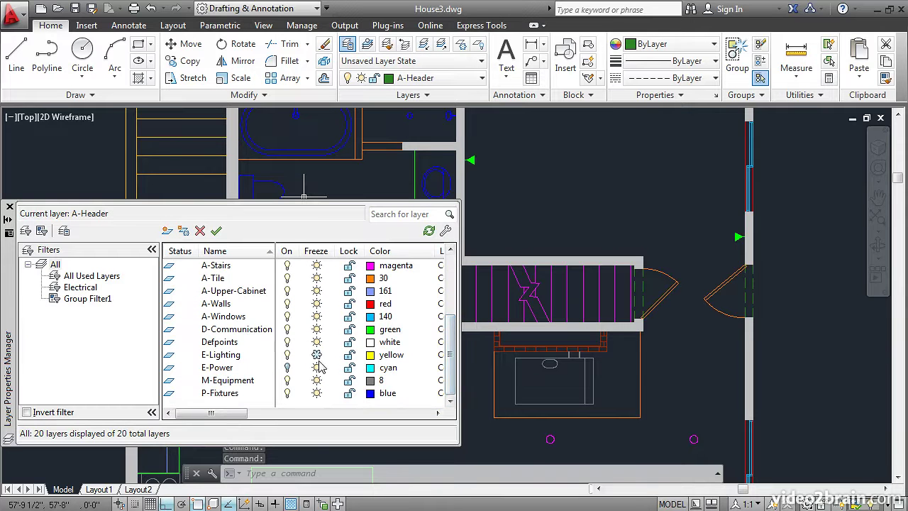
pyautogui.click(317, 355)
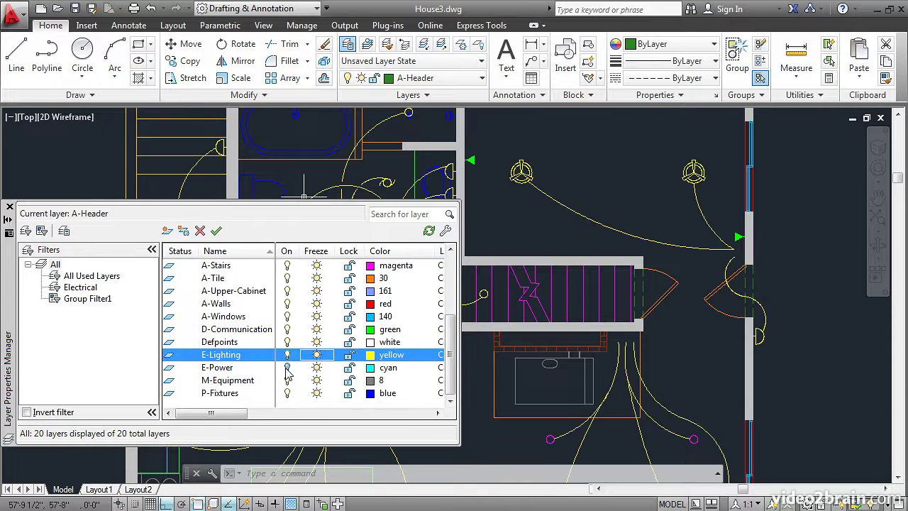
pyautogui.click(287, 367)
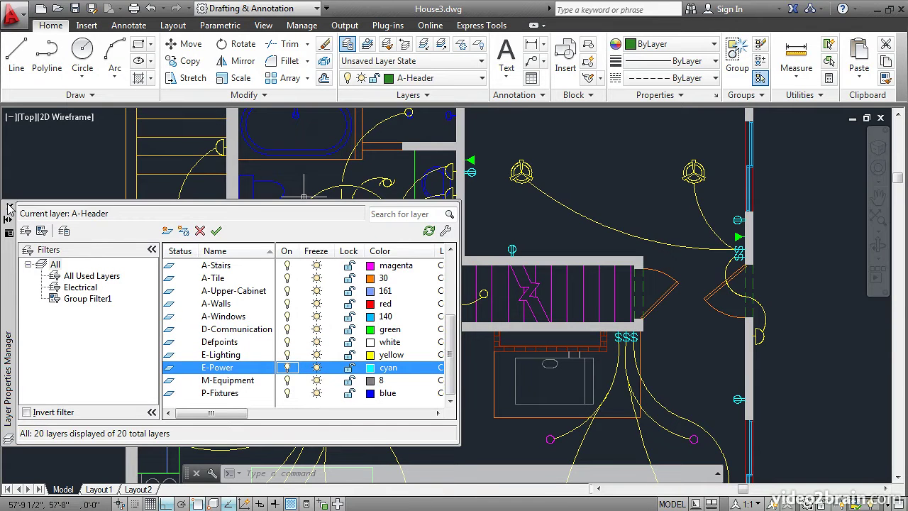
pyautogui.click(10, 207)
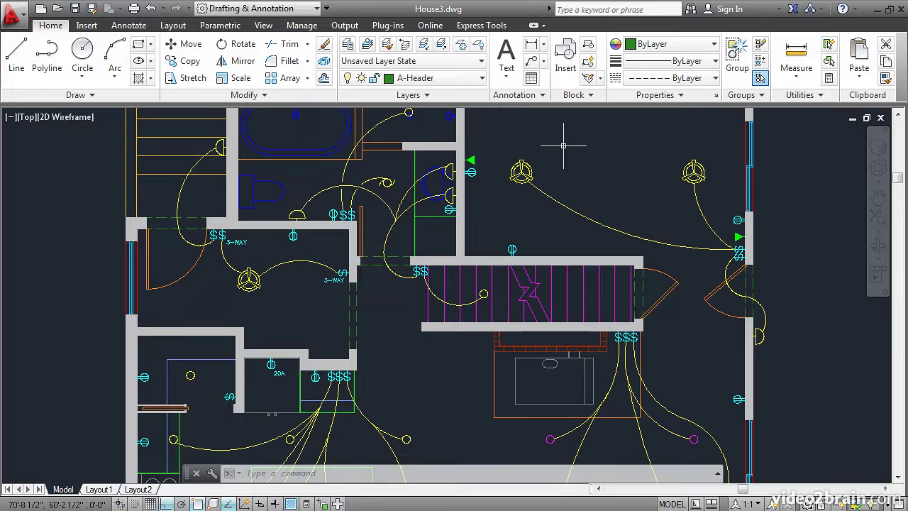